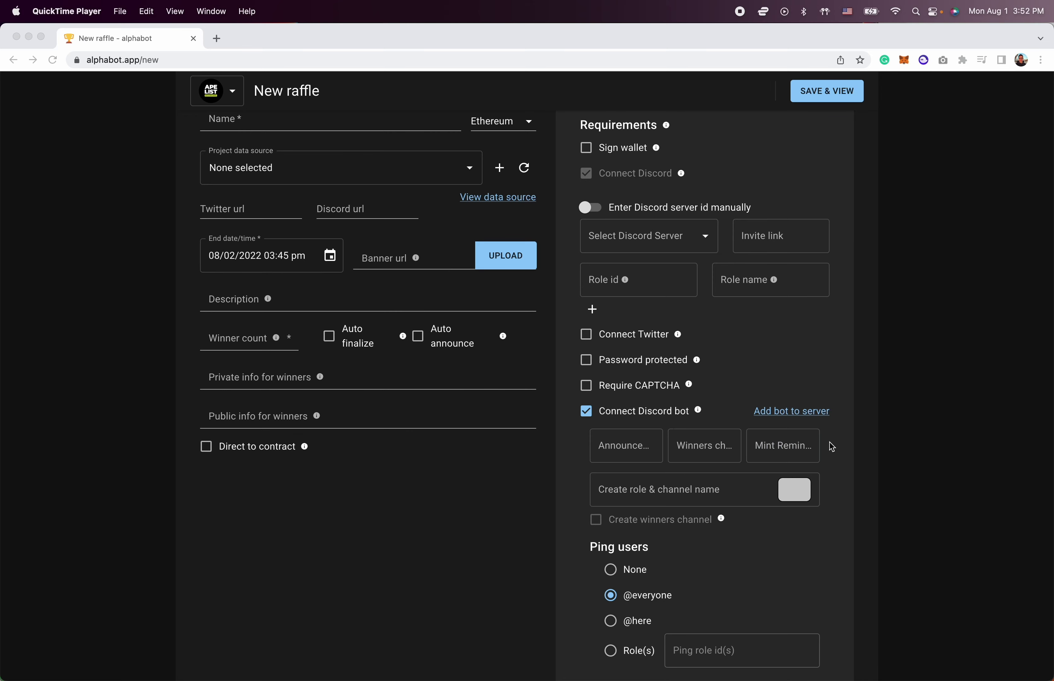
Switch to Discord and examine the Alphabot role's permissions in the settings of the test-mint-reminders channel.
{"action": "left_click", "coordinate": [471, 487]}
{"action": "key", "text": "super+Tab"}
{"action": "key", "text": "super+Tab"}
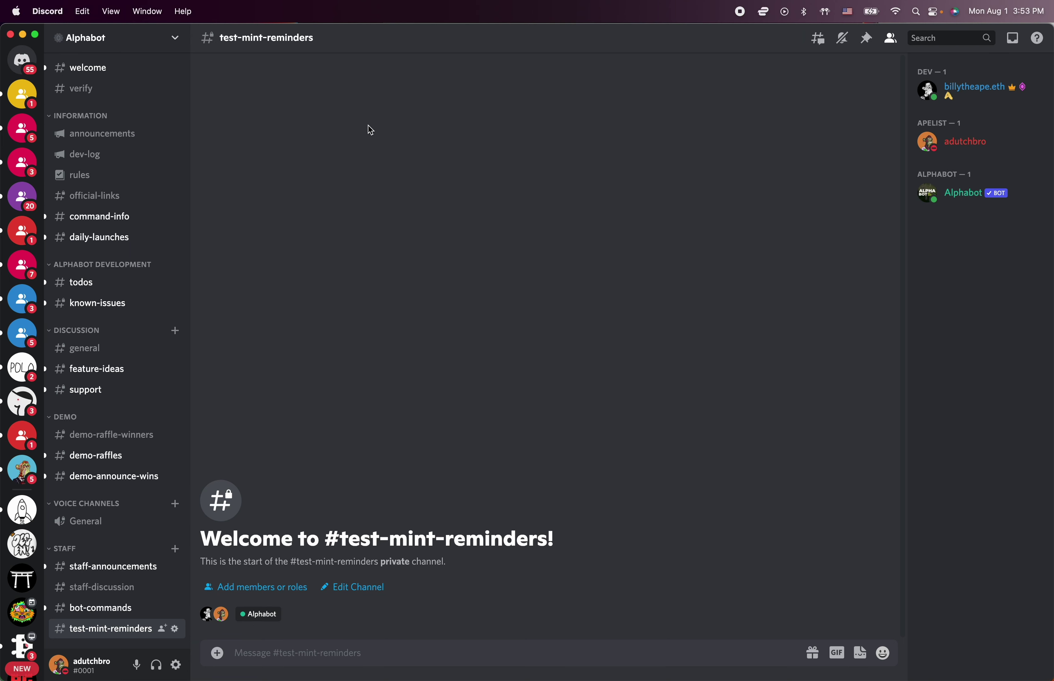
{"action": "left_click", "coordinate": [175, 629]}
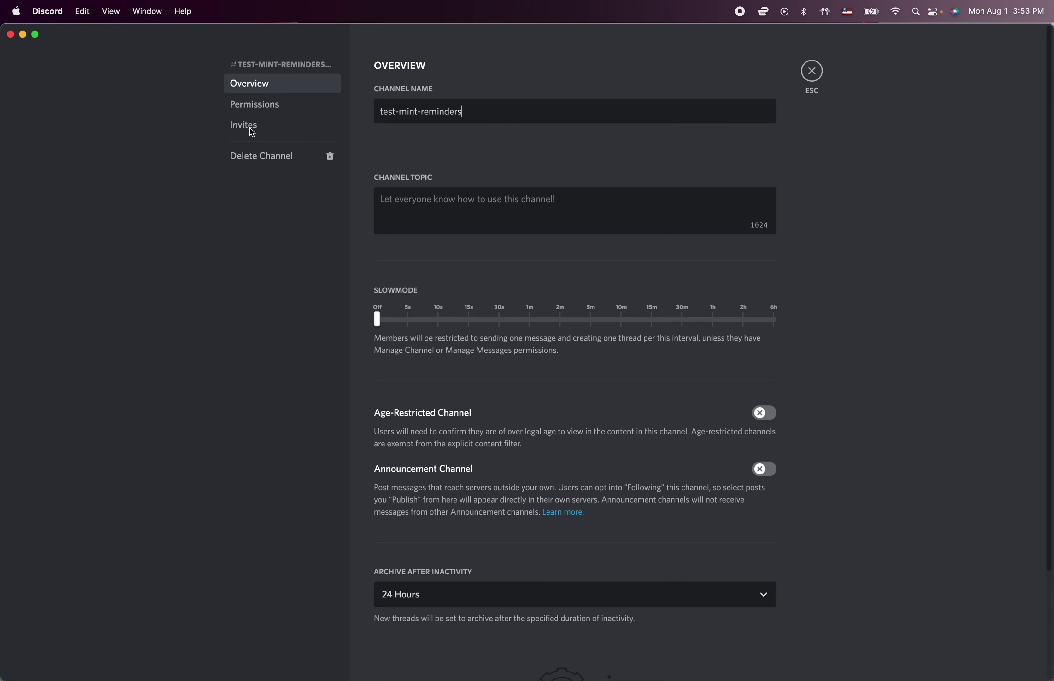
{"action": "left_click", "coordinate": [262, 106]}
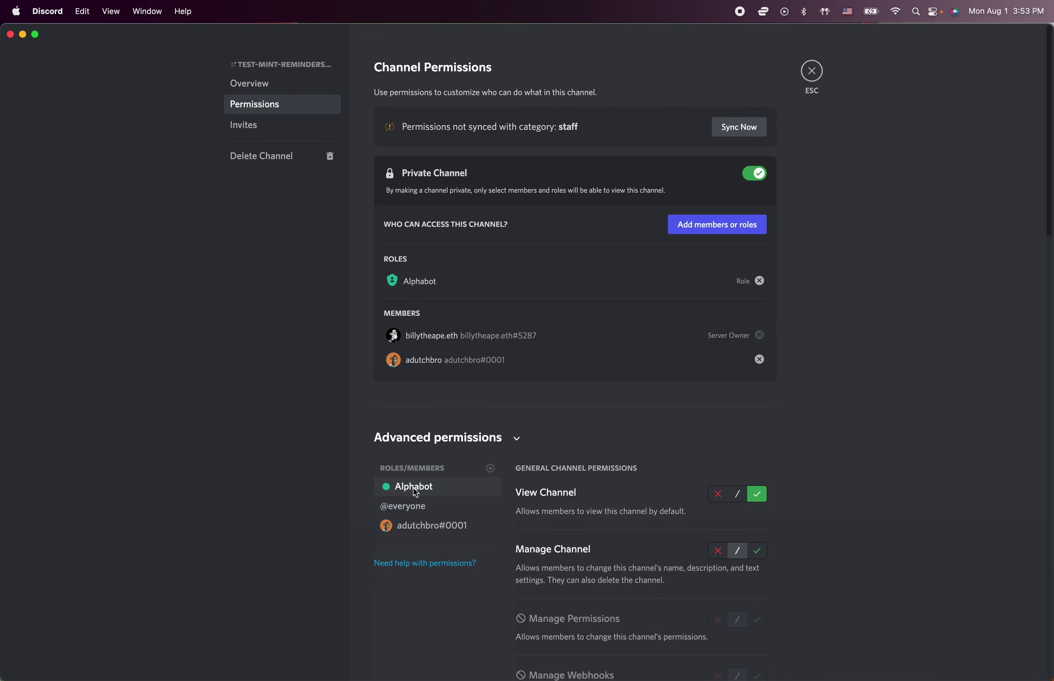
{"action": "scroll", "coordinate": [584, 571], "scroll_direction": "down", "scroll_amount": 10}
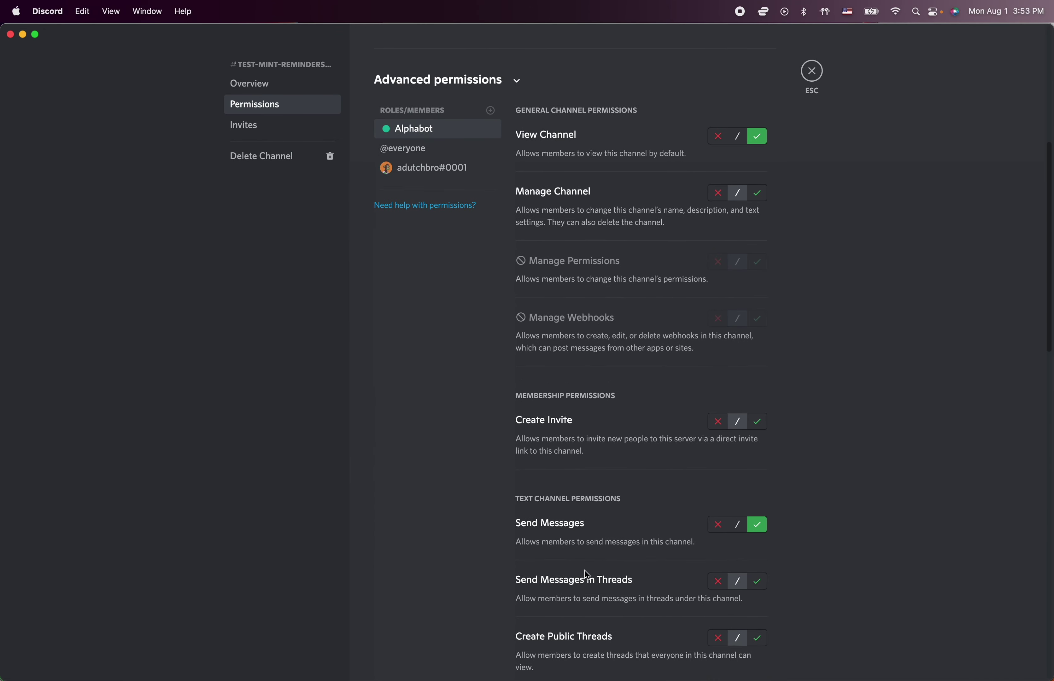
{"action": "scroll", "coordinate": [587, 575], "scroll_direction": "down", "scroll_amount": 9}
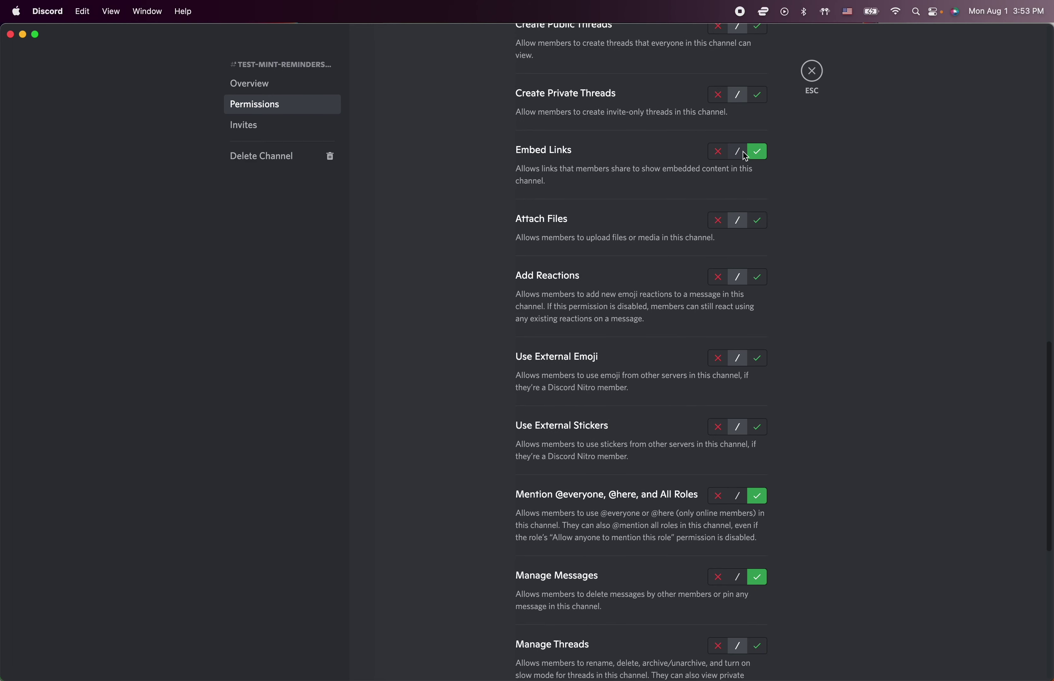
{"action": "left_click", "coordinate": [812, 72]}
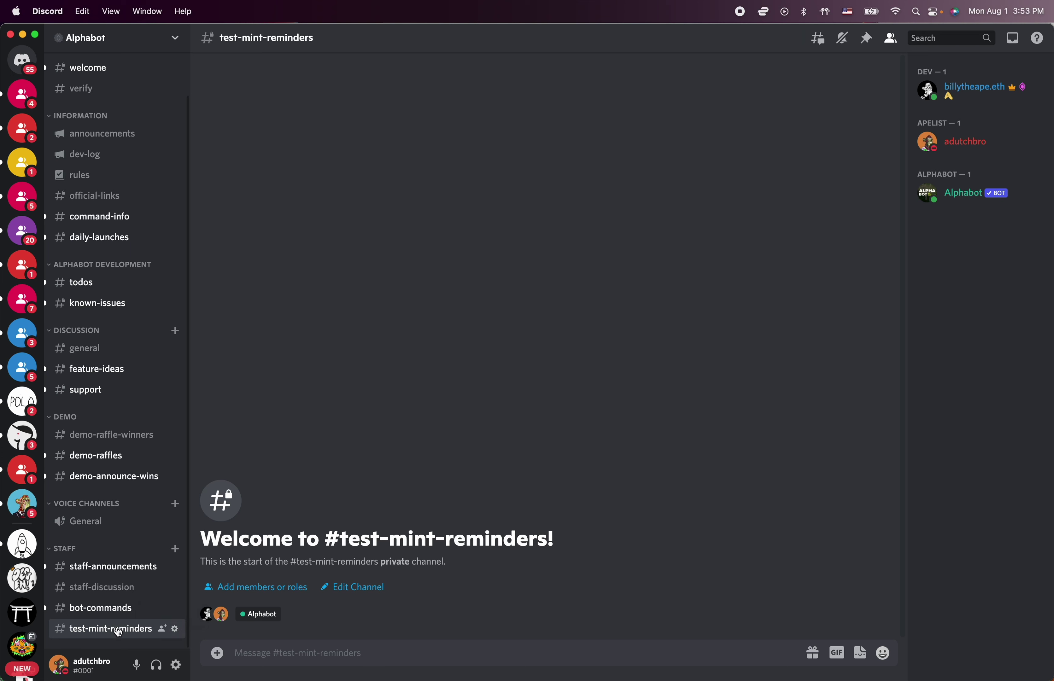
Copy the ID of the test-mint-reminders channel.
{"action": "right_click", "coordinate": [115, 632]}
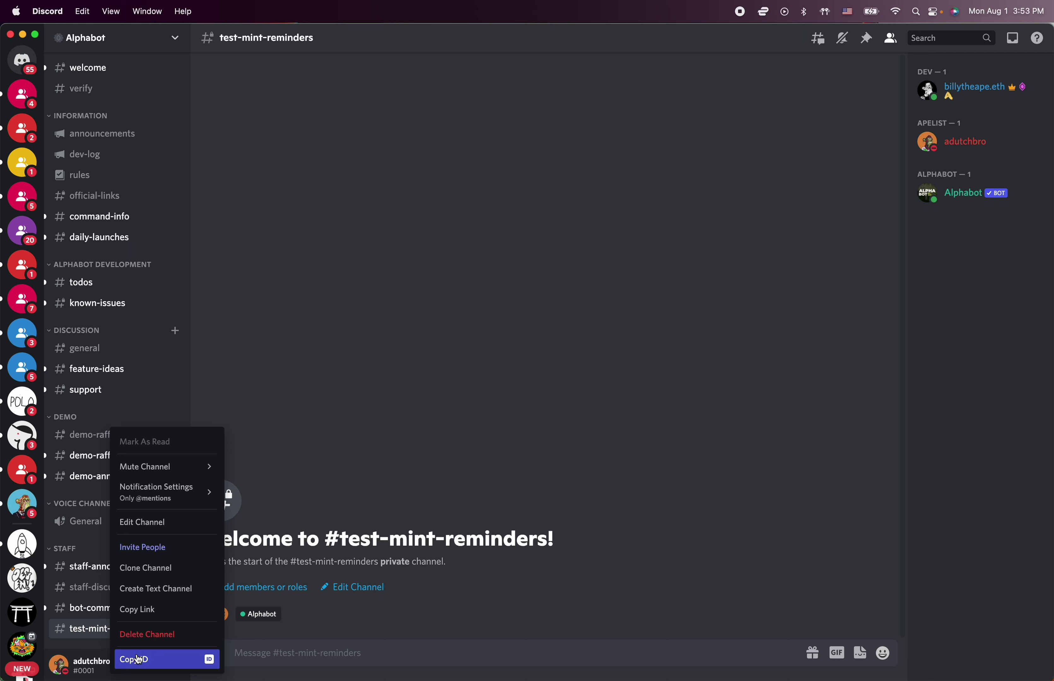
{"action": "left_click", "coordinate": [138, 660]}
{"action": "right_click", "coordinate": [134, 631]}
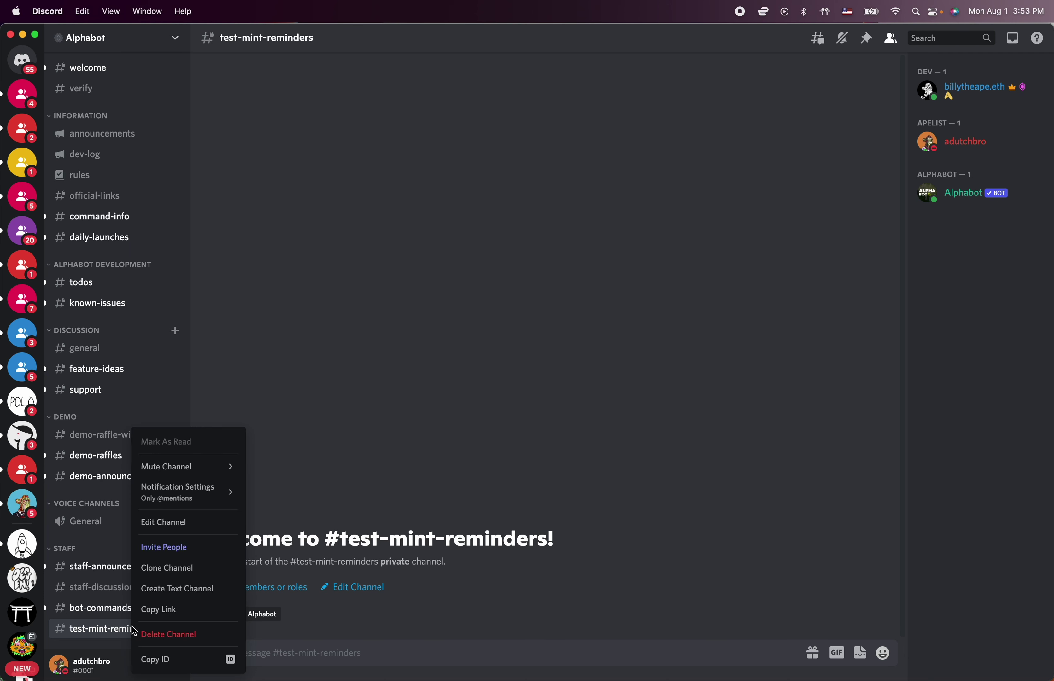
{"action": "left_click", "coordinate": [146, 660]}
Switch back to Chrome and paste the copied channel ID as the new raffle's Mint Reminder Channel.
{"action": "key", "text": "super+Tab"}
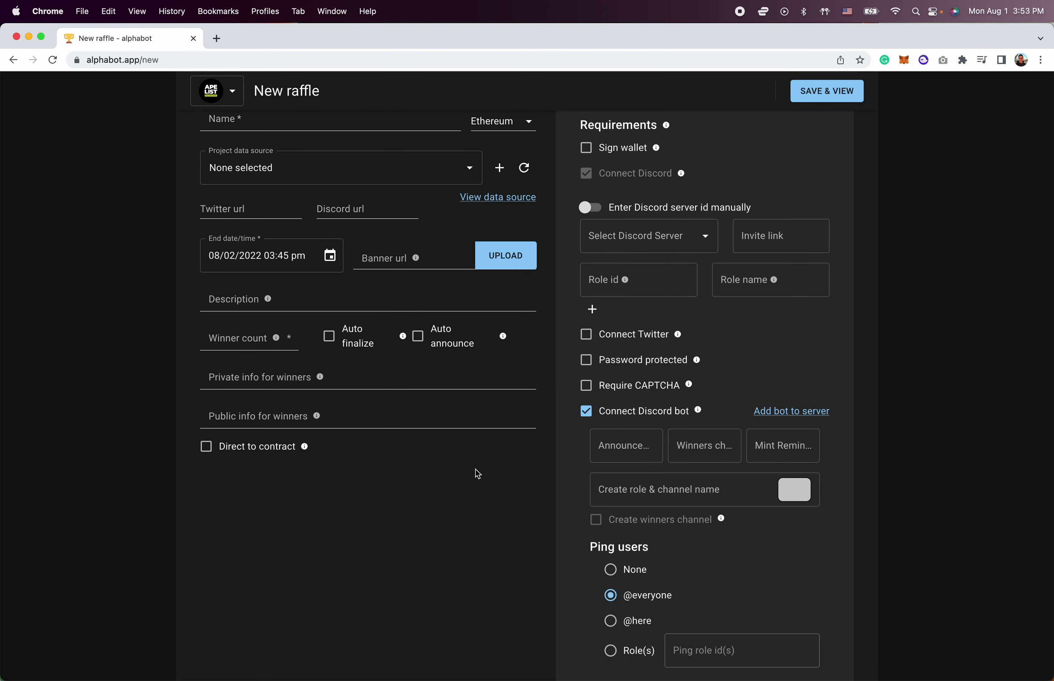
{"action": "scroll", "coordinate": [481, 483], "scroll_direction": "down", "scroll_amount": 2}
{"action": "left_click", "coordinate": [787, 411]}
{"action": "key", "text": "super+v"}
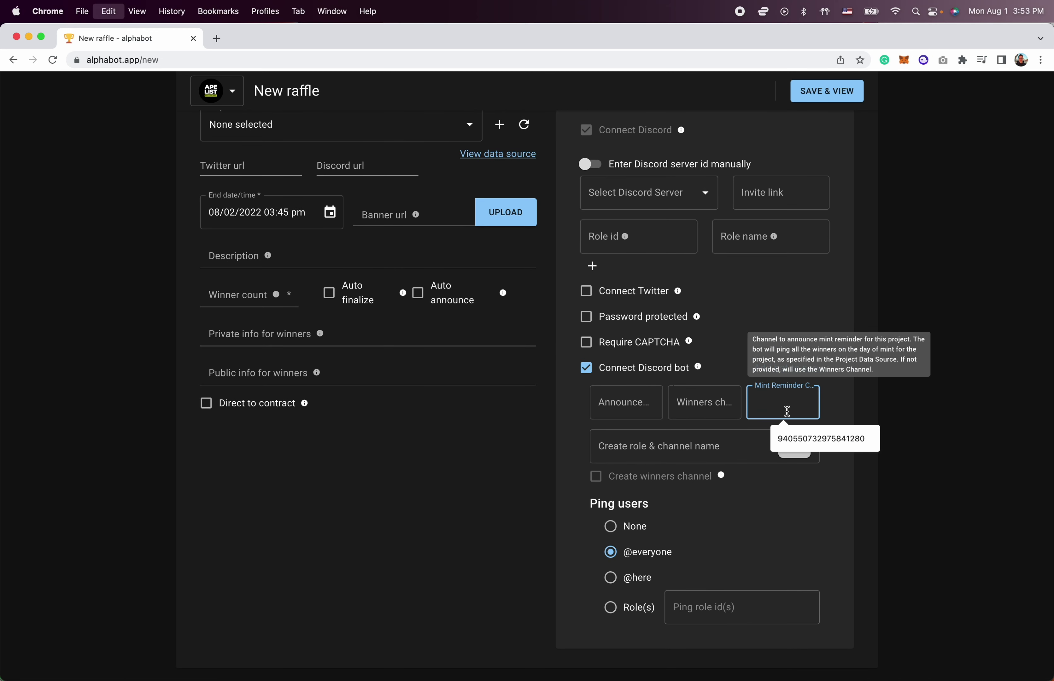
{"action": "left_click", "coordinate": [830, 412]}
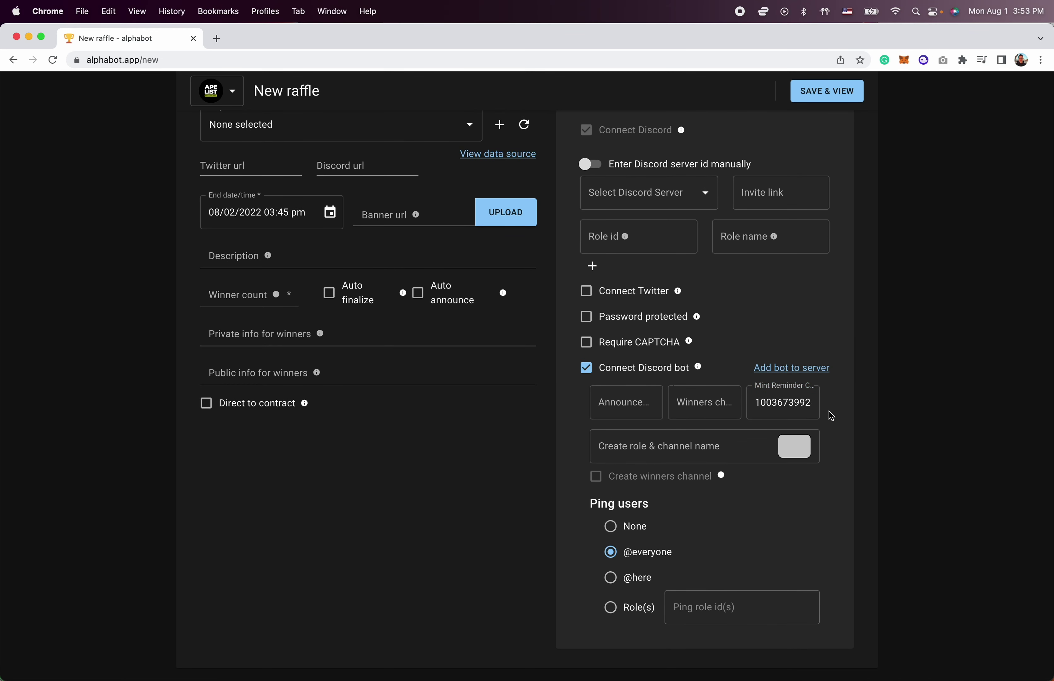
{"action": "left_click", "coordinate": [628, 401]}
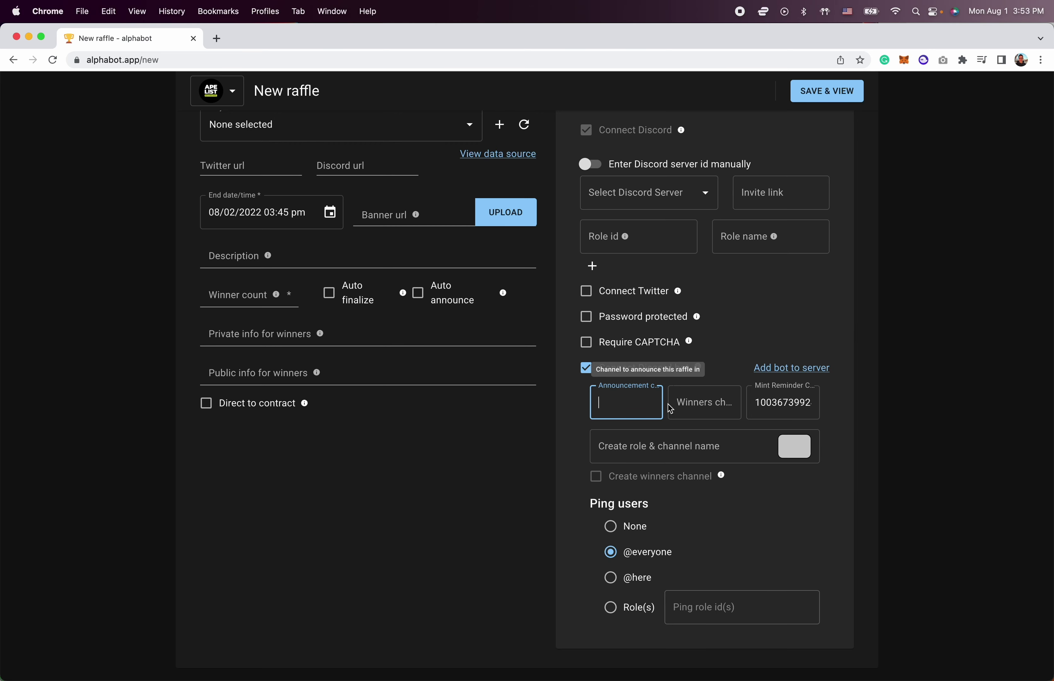
{"action": "left_click", "coordinate": [774, 408]}
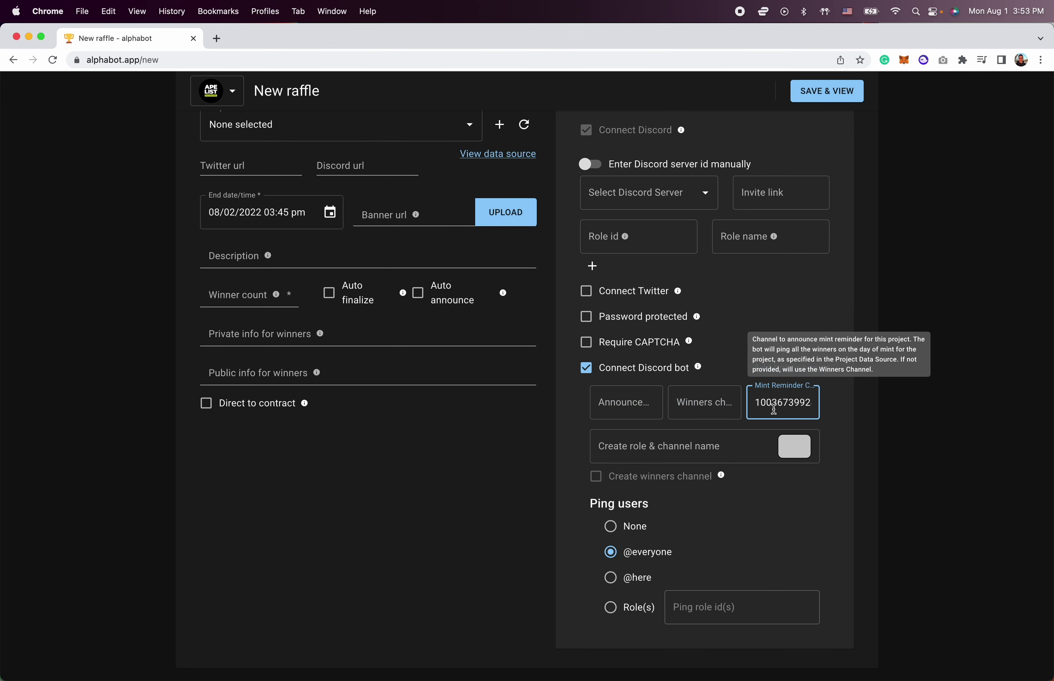
Link the raffle to the Gangster All Star project data source and clear the banner URL.
{"action": "scroll", "coordinate": [774, 409], "scroll_direction": "up", "scroll_amount": 5}
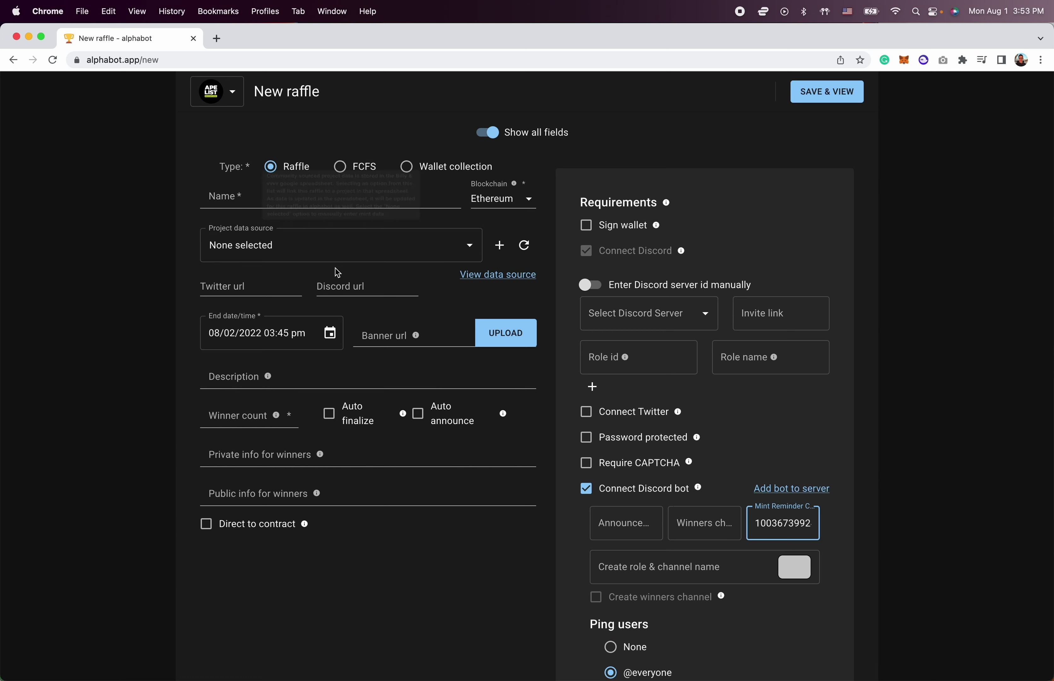
{"action": "left_click", "coordinate": [346, 247]}
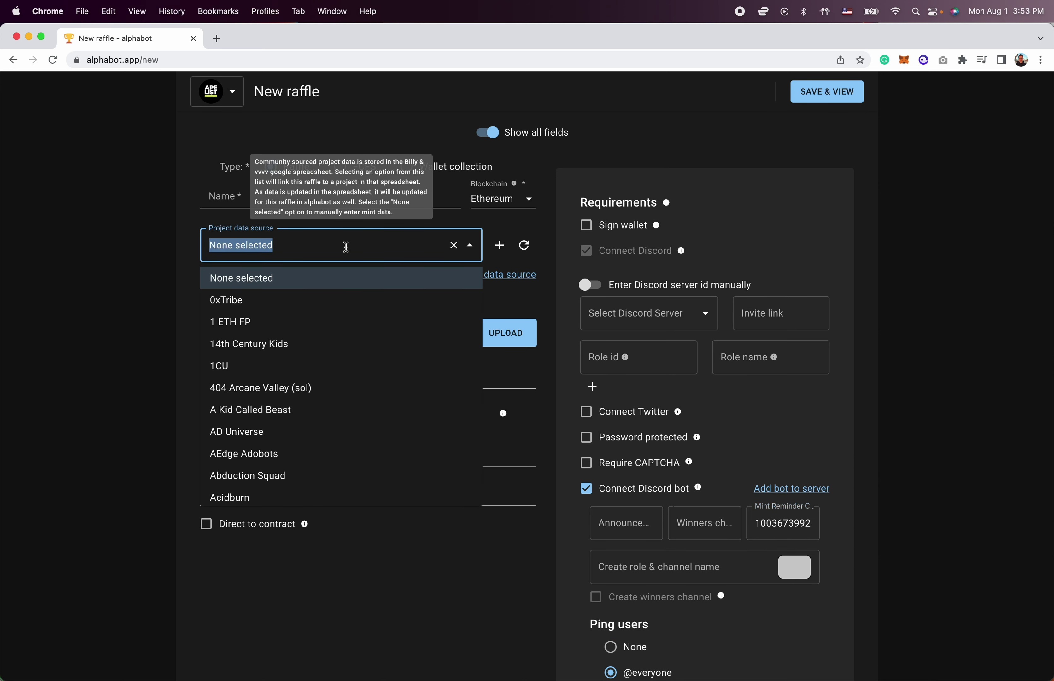
{"action": "type", "text": "gang"}
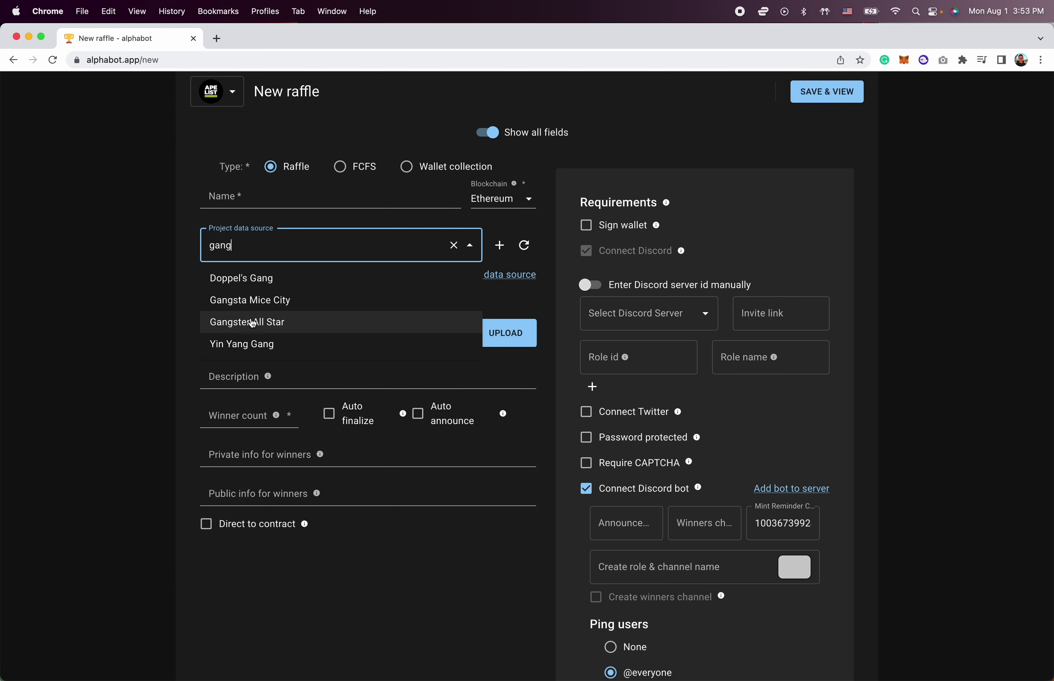
{"action": "left_click", "coordinate": [254, 322]}
{"action": "left_click_drag", "start_coordinate": [354, 335], "coordinate": [369, 332]}
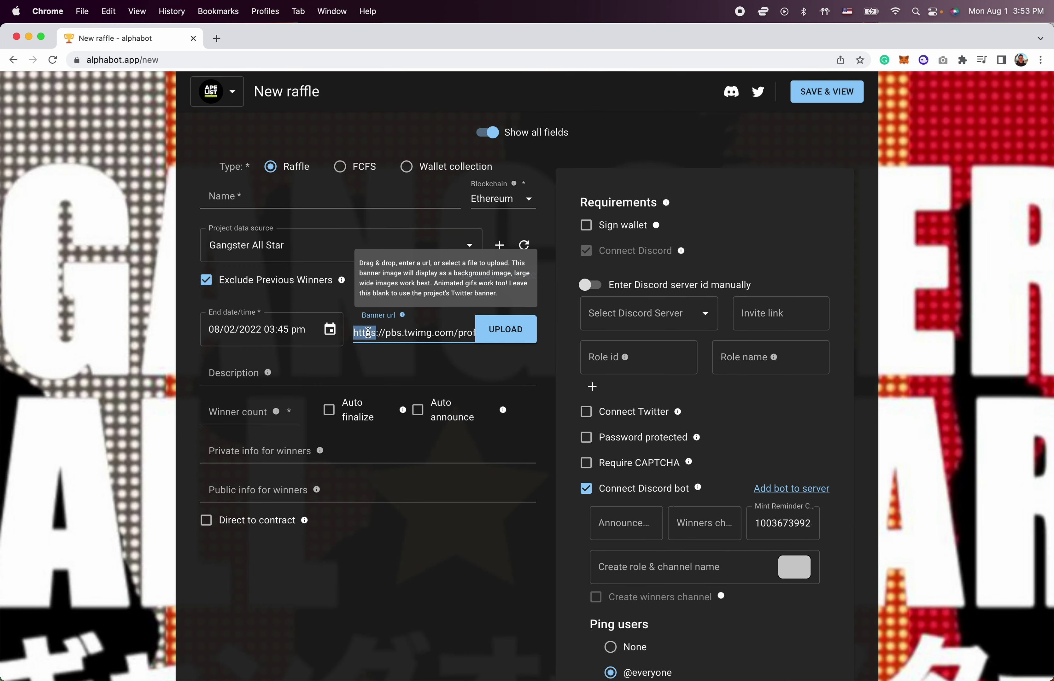
{"action": "triple_click", "coordinate": [369, 332]}
{"action": "key", "text": "BackSpace"}
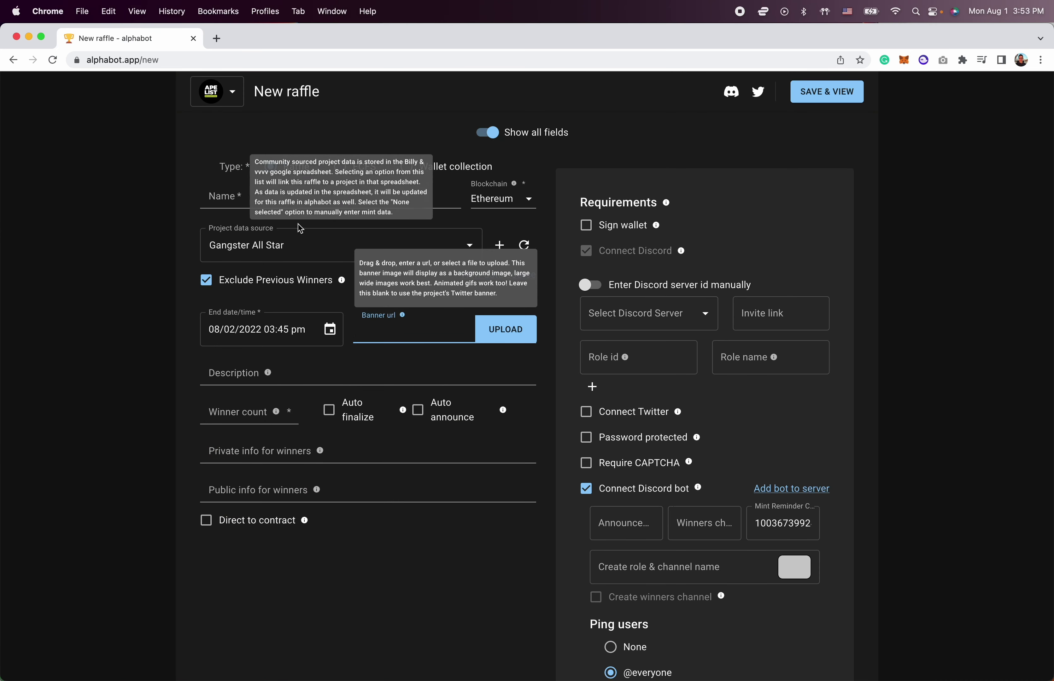
Name the raffle "10x WL for Gangstar Allstar" and set the winner count to 10.
{"action": "left_click", "coordinate": [229, 207]}
{"action": "type", "text": "10x"}
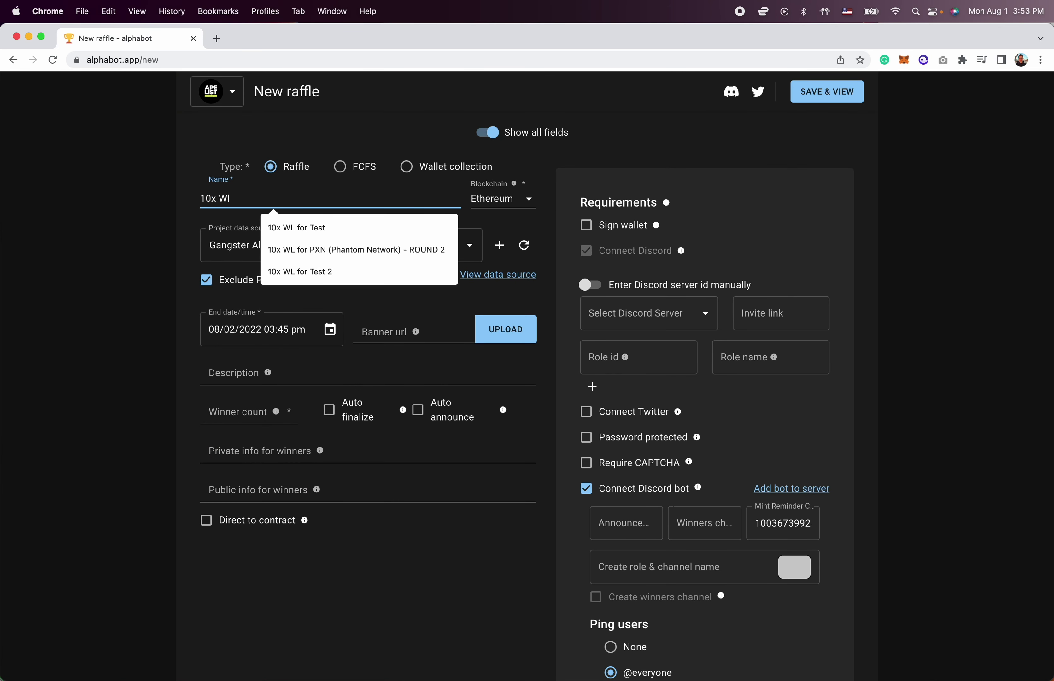
{"action": "type", "text": " WL for Gangstar A"}
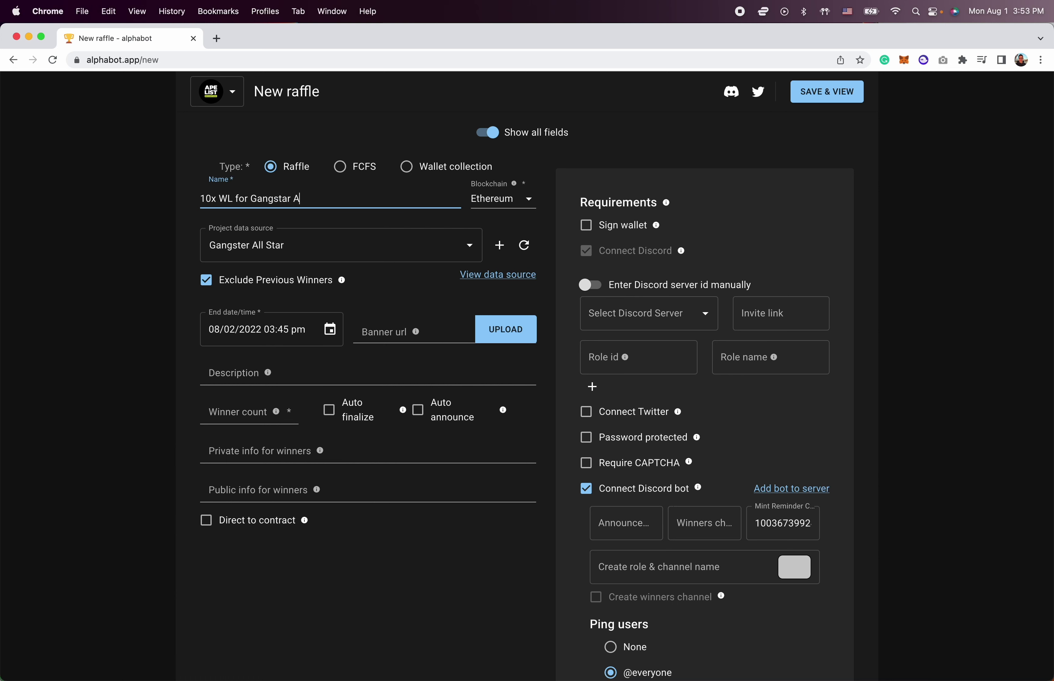
{"action": "type", "text": "llstar"}
{"action": "left_click", "coordinate": [237, 249]}
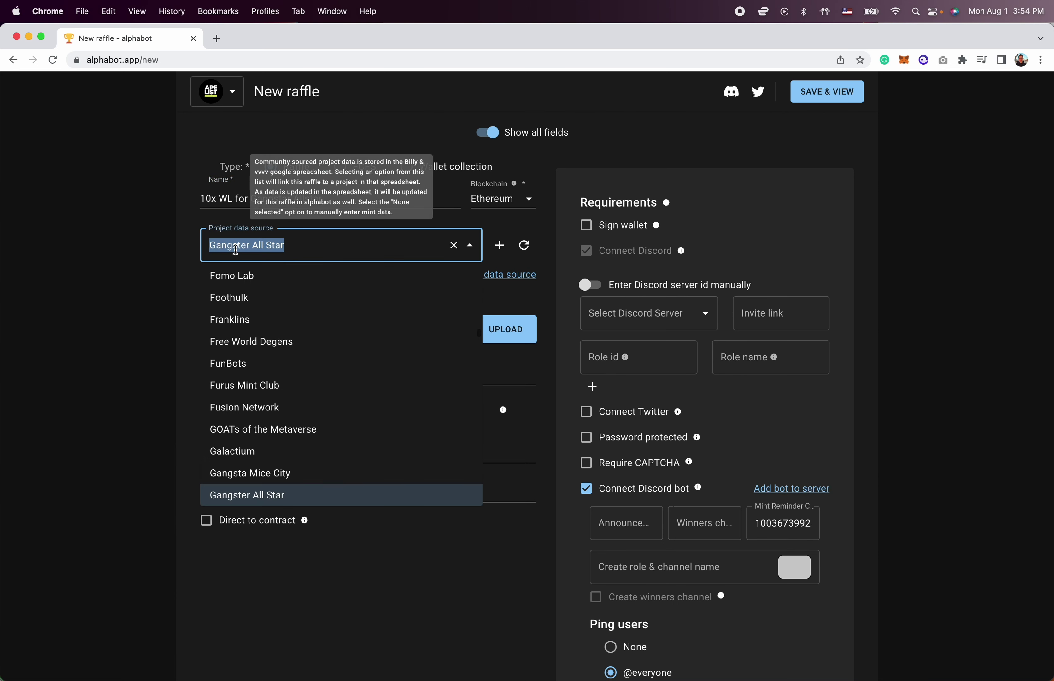
{"action": "left_click", "coordinate": [166, 252]}
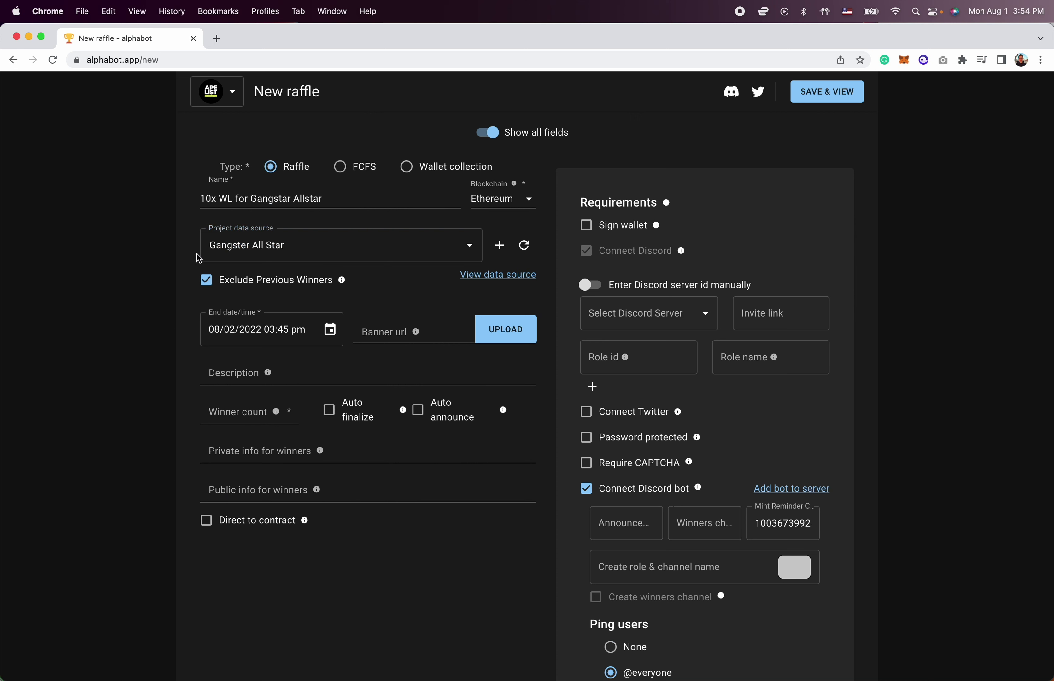
{"action": "left_click", "coordinate": [248, 412]}
{"action": "type", "text": "10"}
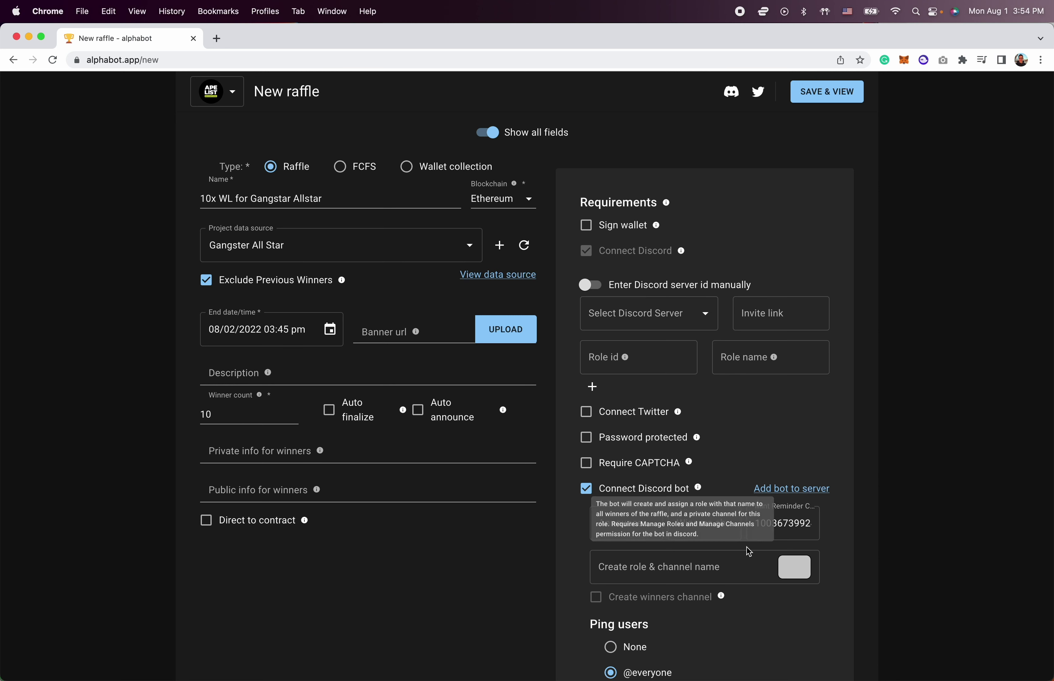
{"action": "double_click", "coordinate": [783, 524]}
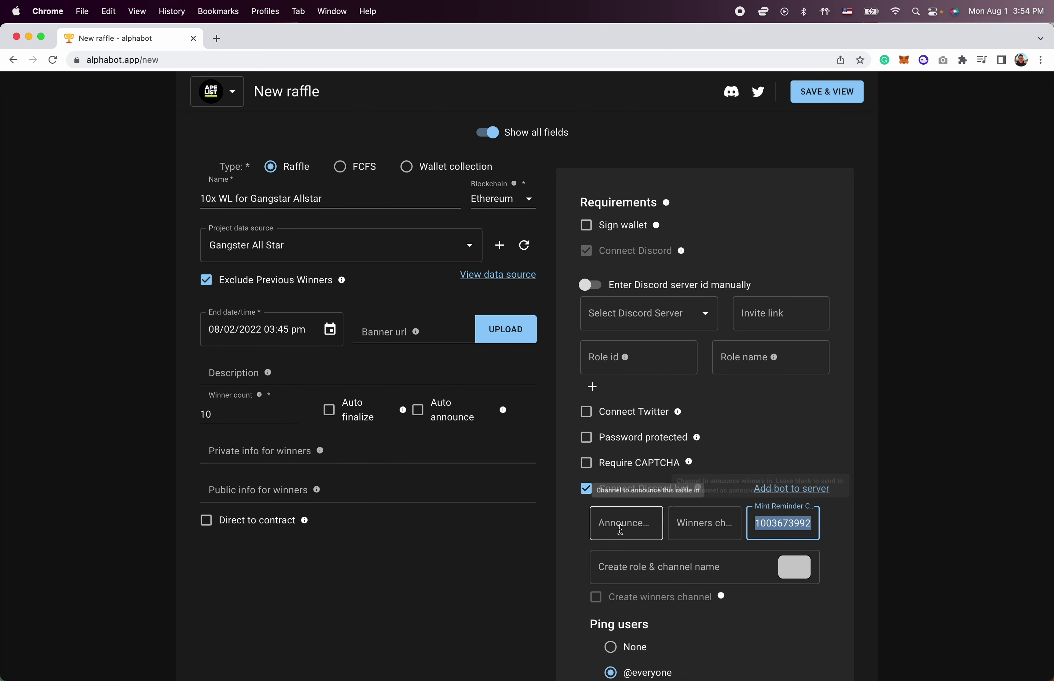
{"action": "left_click", "coordinate": [621, 525]}
{"action": "left_click", "coordinate": [669, 528]}
{"action": "double_click", "coordinate": [782, 536]}
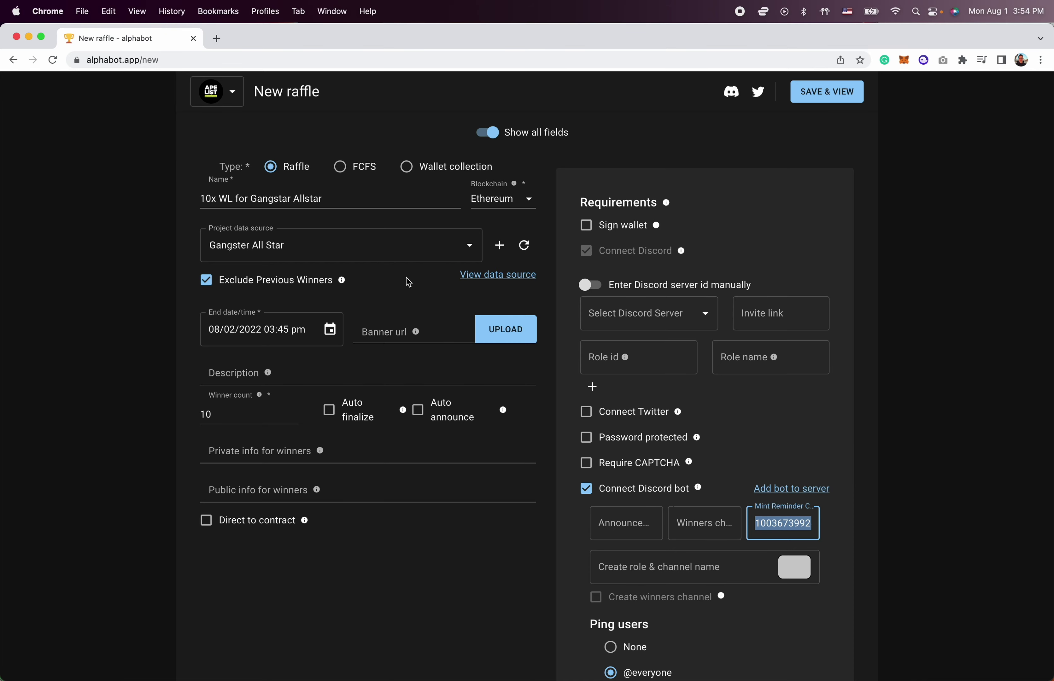
Return to the list of raffles and apply an alpha access filter to show the Ape List raffles.
{"action": "scroll", "coordinate": [407, 282], "scroll_direction": "up", "scroll_amount": 2}
{"action": "scroll", "coordinate": [407, 280], "scroll_direction": "left", "scroll_amount": 5}
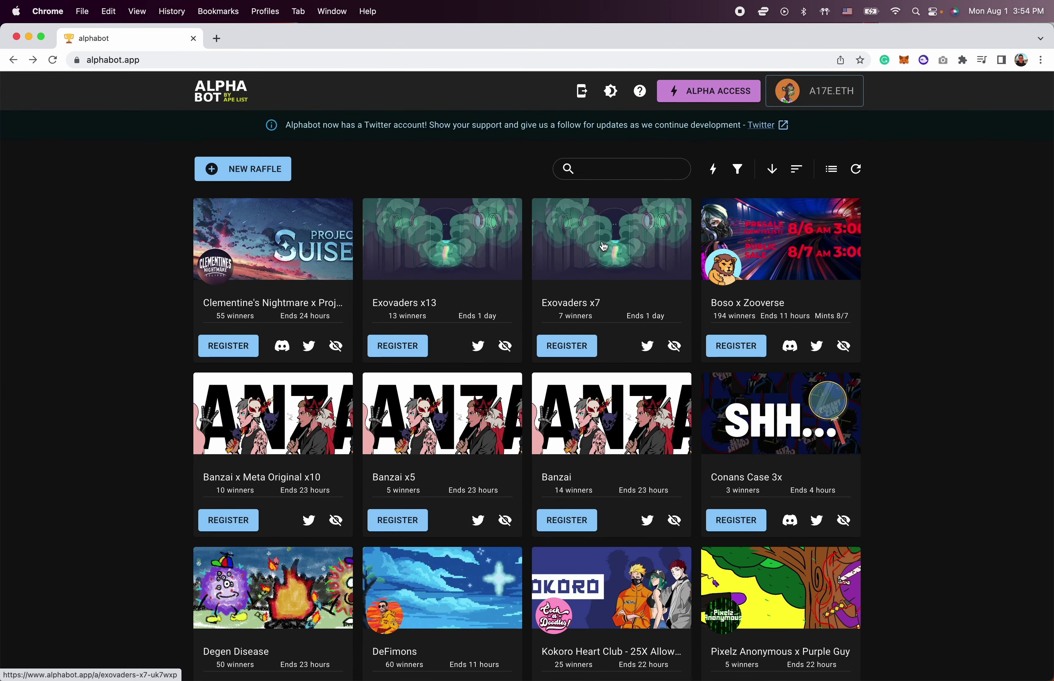
{"action": "left_click", "coordinate": [714, 170]}
{"action": "left_click", "coordinate": [714, 173]}
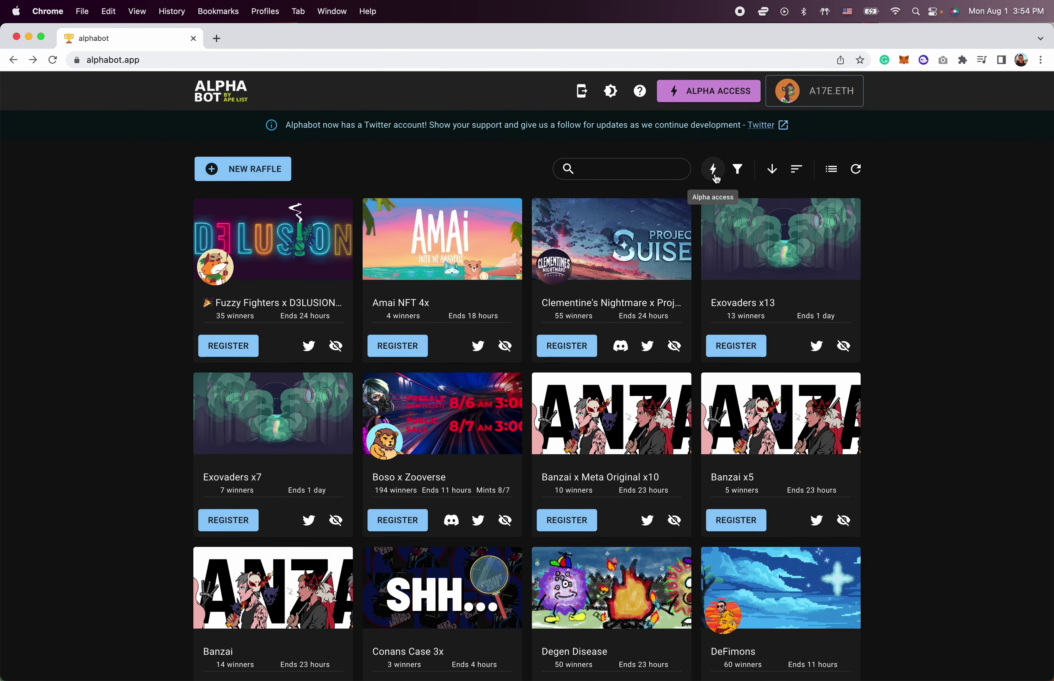
{"action": "left_click", "coordinate": [713, 169]}
{"action": "left_click", "coordinate": [694, 280]}
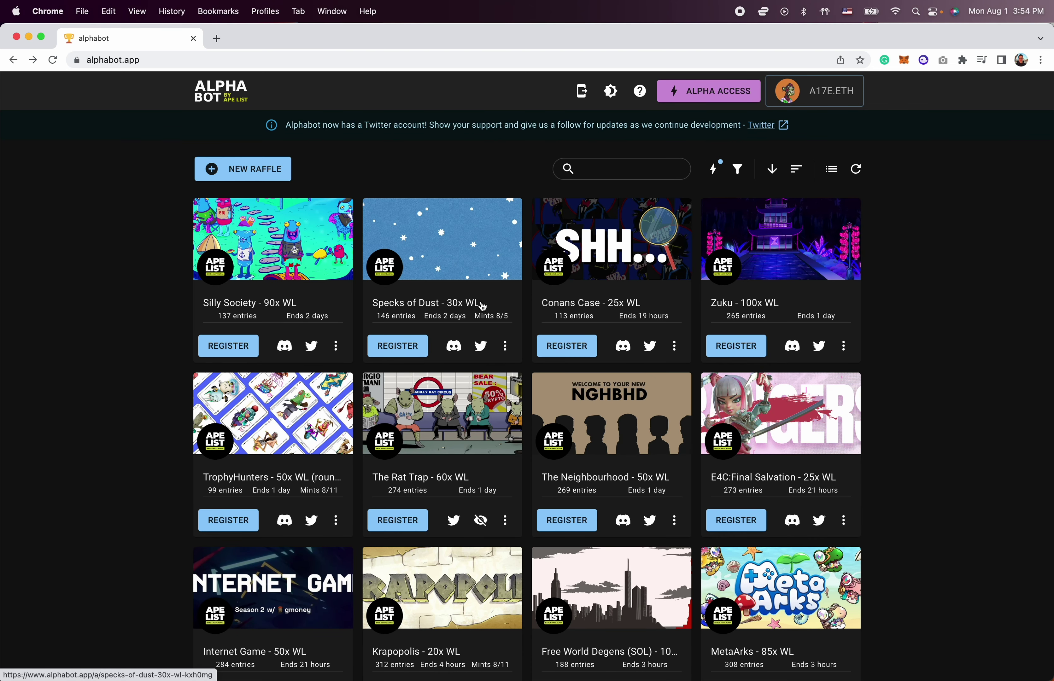
Duplicate the "Specks of Dust - 30x WL" raffle and review the settings copied into the new raffle form.
{"action": "left_click", "coordinate": [505, 346]}
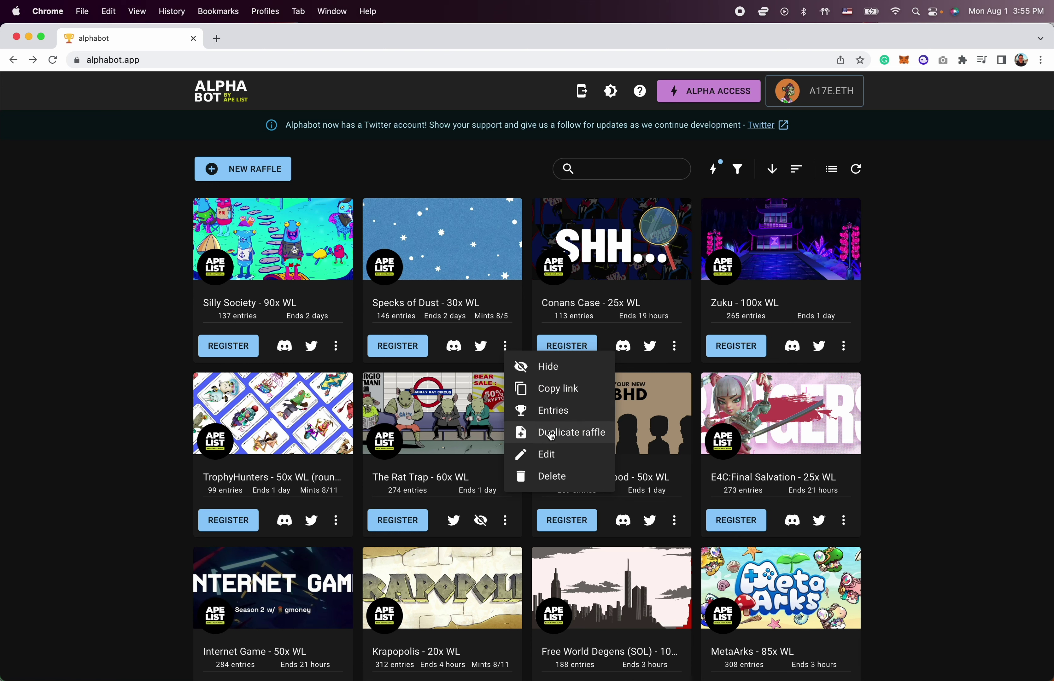
{"action": "left_click", "coordinate": [551, 437]}
{"action": "scroll", "coordinate": [585, 452], "scroll_direction": "down", "scroll_amount": 5}
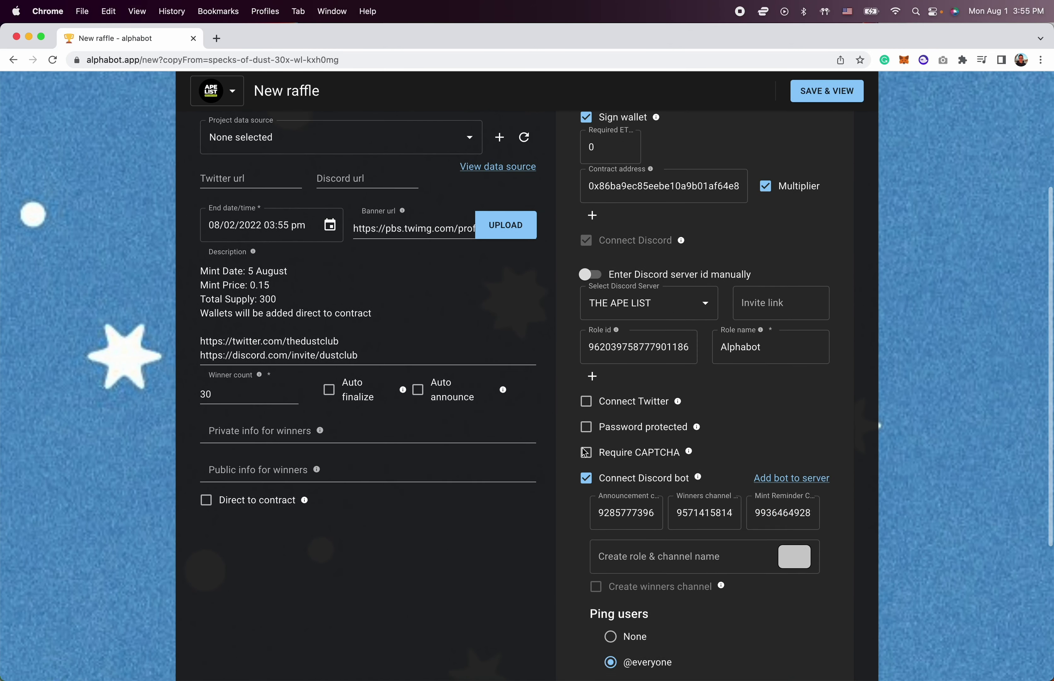
{"action": "scroll", "coordinate": [585, 452], "scroll_direction": "down", "scroll_amount": 2}
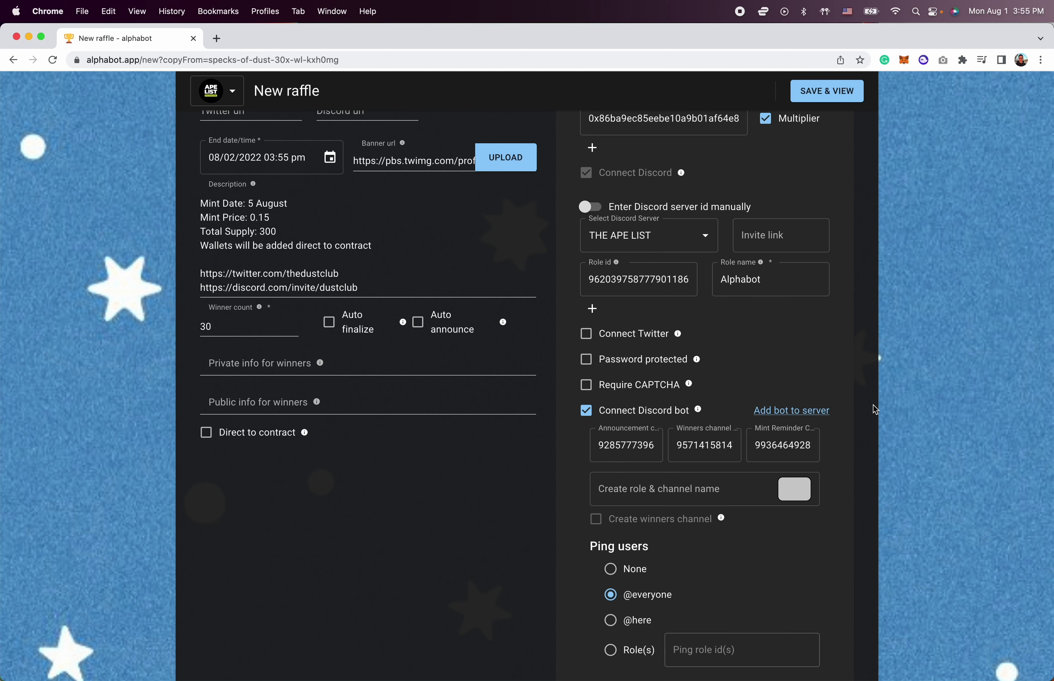
{"action": "scroll", "coordinate": [762, 436], "scroll_direction": "up", "scroll_amount": 6}
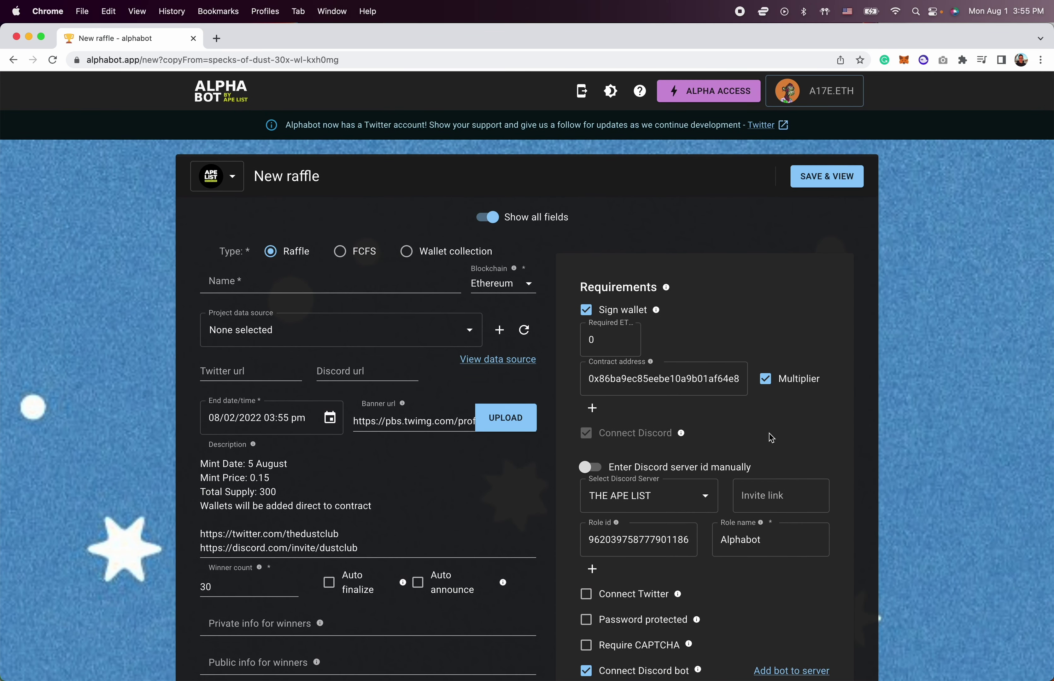
{"action": "scroll", "coordinate": [771, 438], "scroll_direction": "down", "scroll_amount": 1}
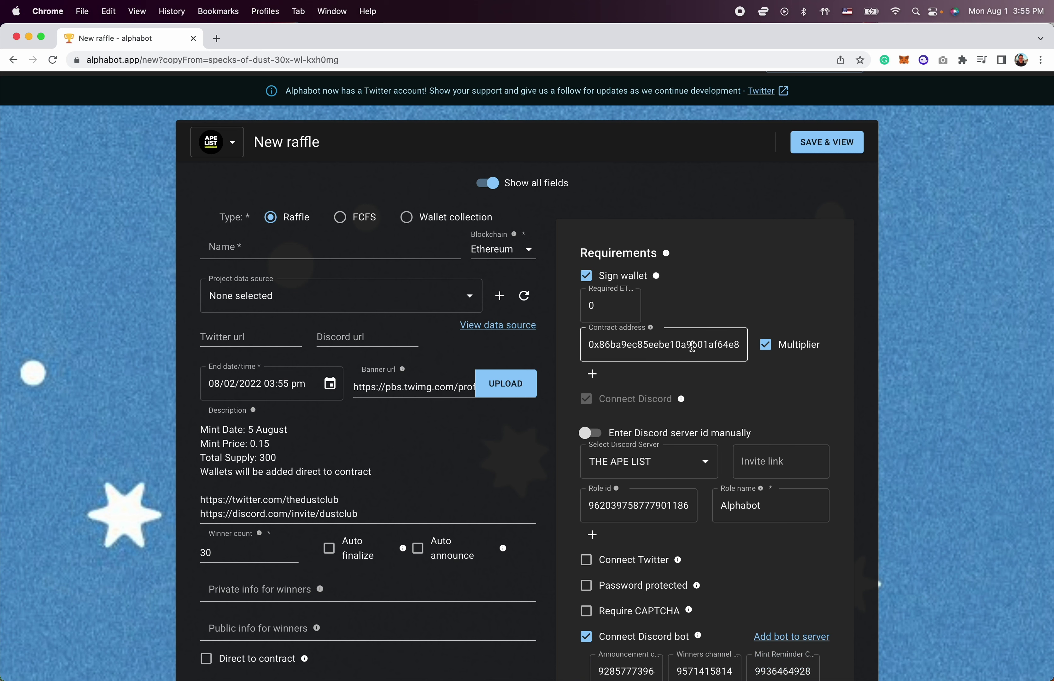
Switch to Discord and find the mint-reminders channel of THE APE LIST server by searching for "mint-remin".
{"action": "key", "text": "super+Tab"}
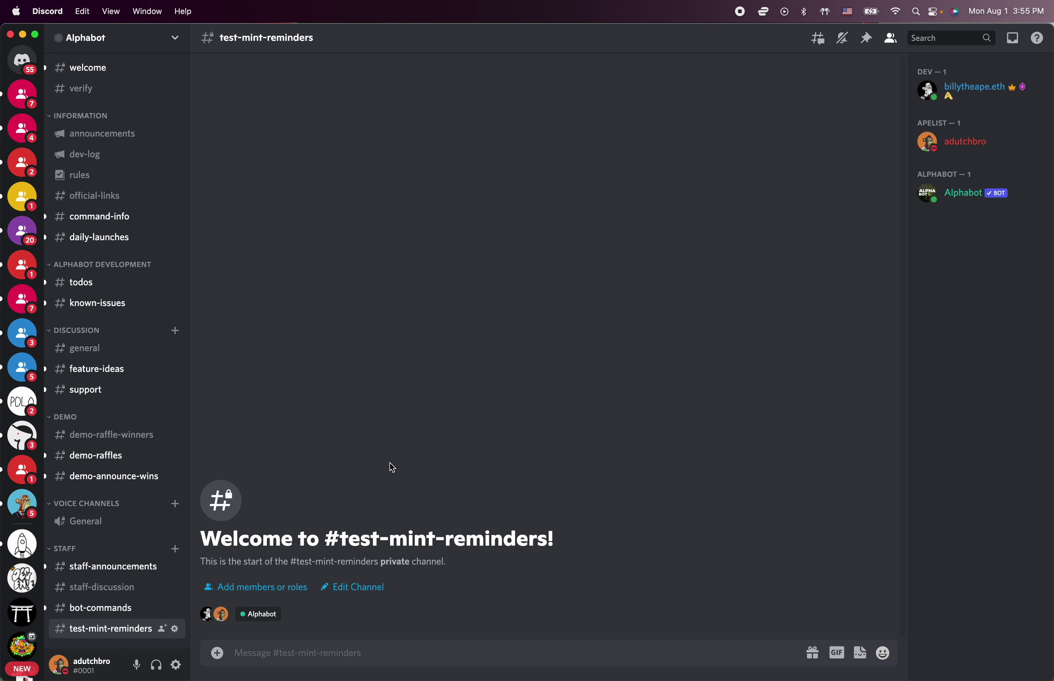
{"action": "key", "text": "super+k"}
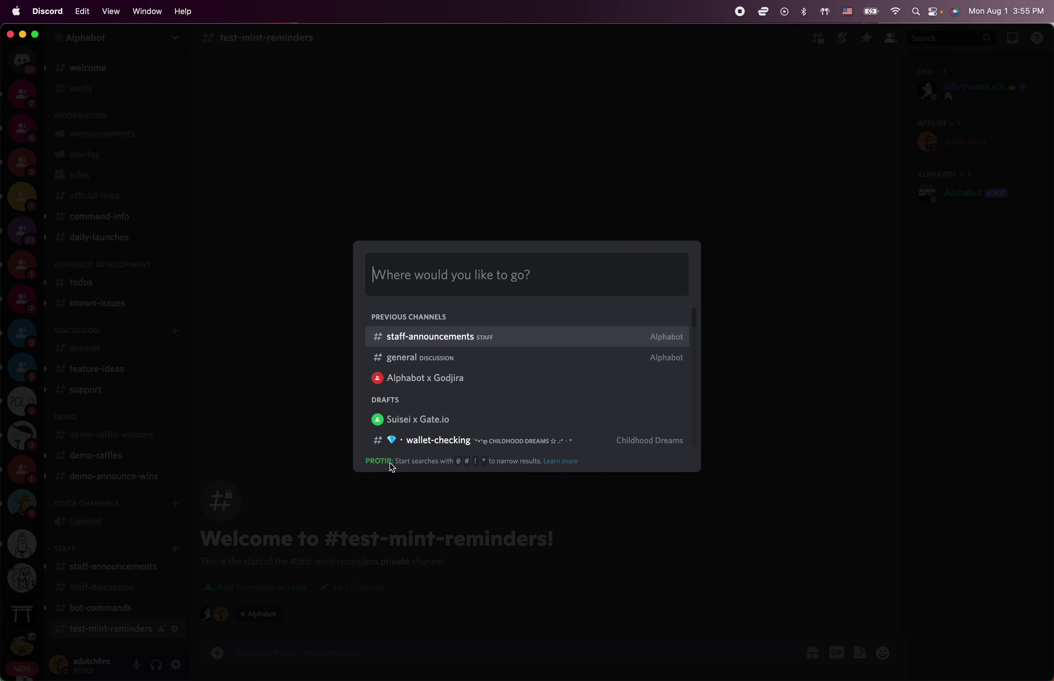
{"action": "type", "text": "mint-remin"}
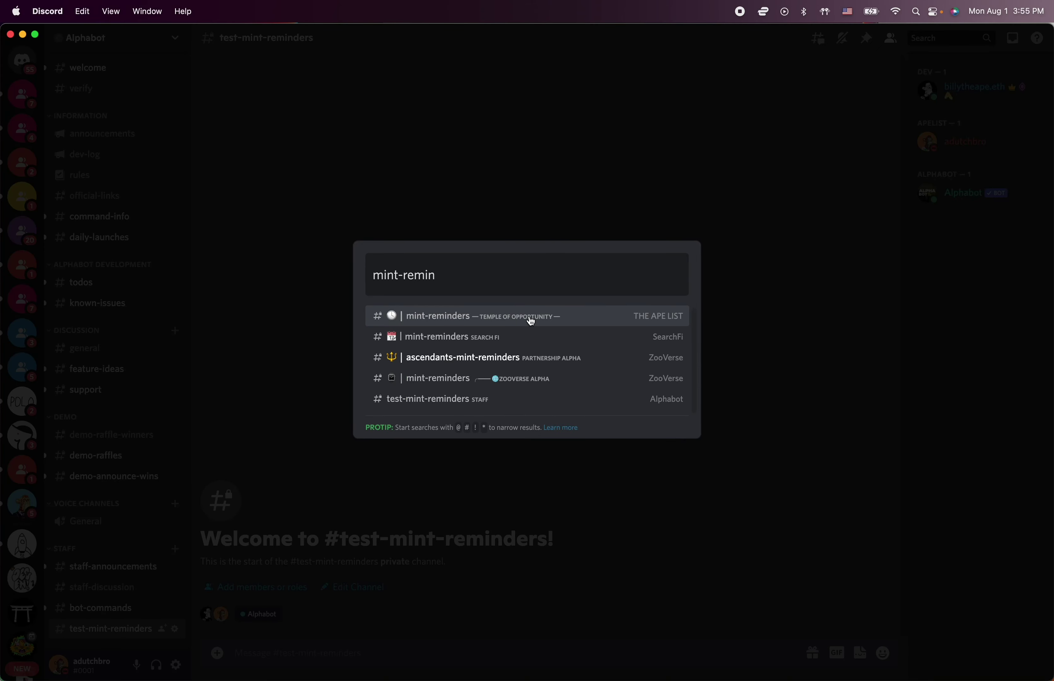
{"action": "left_click", "coordinate": [531, 321]}
Examine Alphabot's "minting today" reminder posts for The Pixelated Apes in the channel.
{"action": "scroll", "coordinate": [491, 390], "scroll_direction": "up", "scroll_amount": 3}
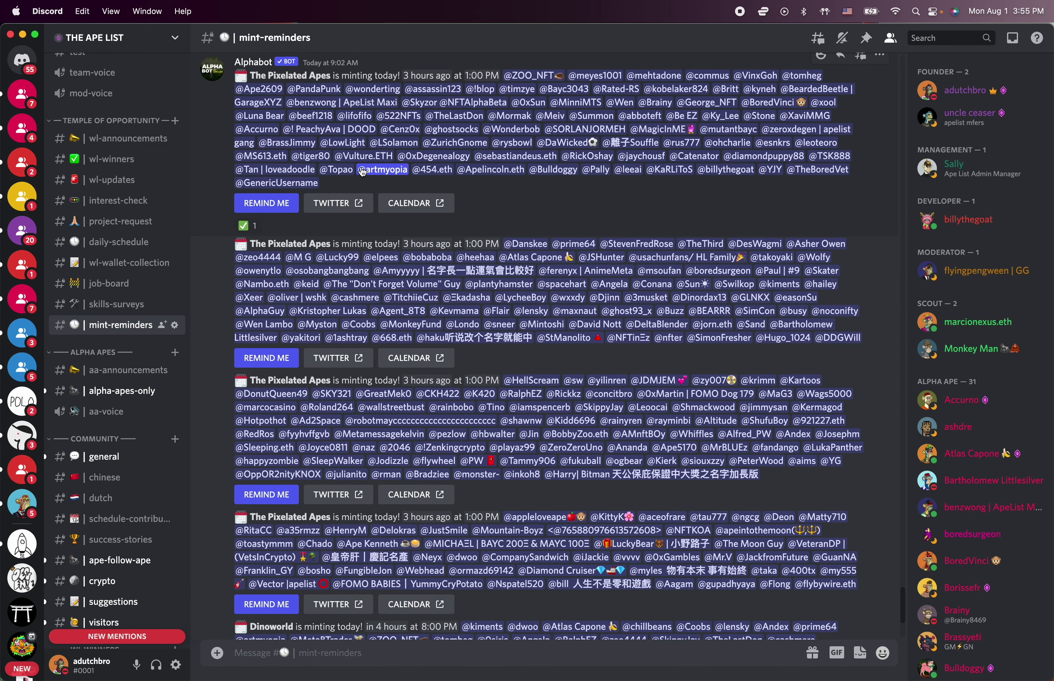
{"action": "scroll", "coordinate": [350, 148], "scroll_direction": "up", "scroll_amount": 2}
{"action": "double_click", "coordinate": [348, 133]}
{"action": "left_click", "coordinate": [347, 133]}
{"action": "left_click", "coordinate": [347, 133]}
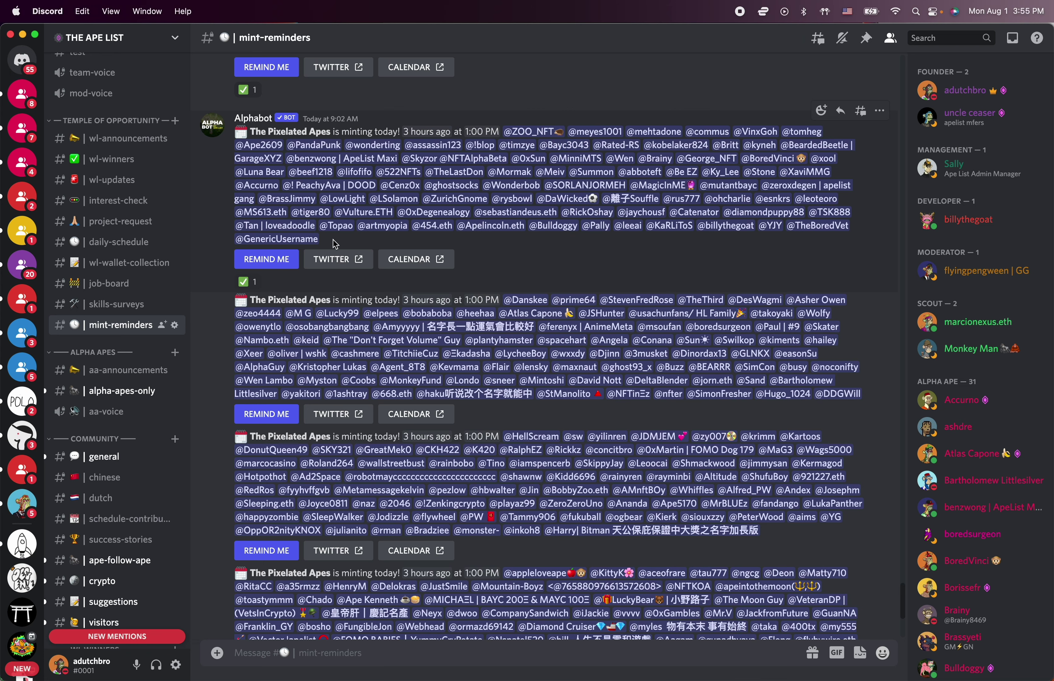
Examine the "minting soon" reminder for The Pixelated Apes and switch back to the new raffle form in Chrome.
{"action": "scroll", "coordinate": [264, 265], "scroll_direction": "down", "scroll_amount": 9}
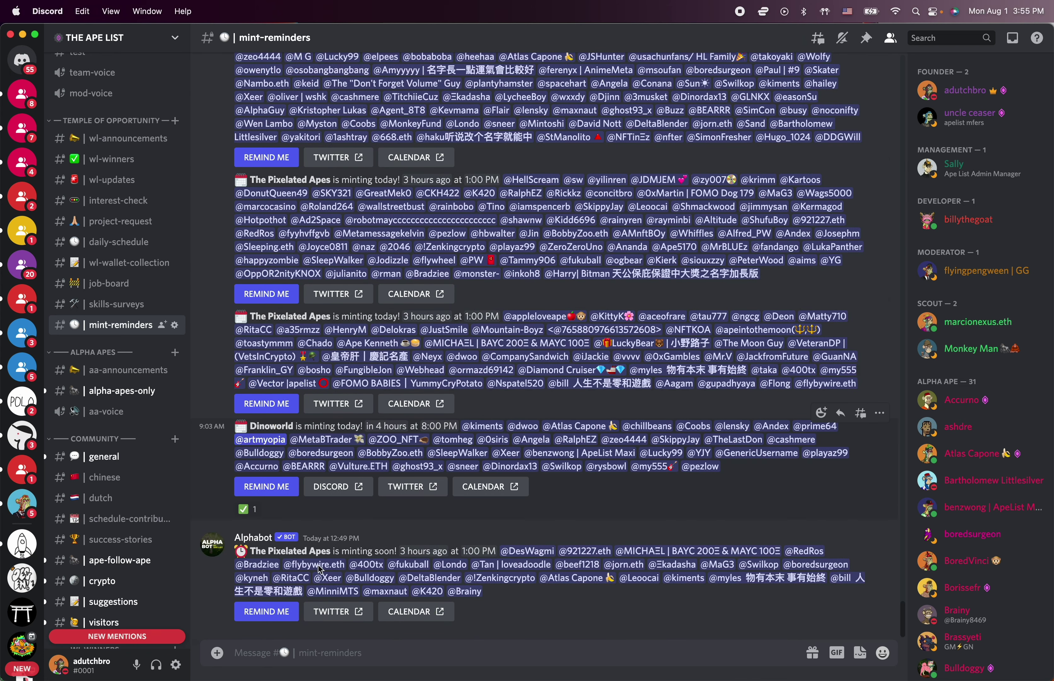
{"action": "triple_click", "coordinate": [356, 552]}
{"action": "triple_click", "coordinate": [355, 551]}
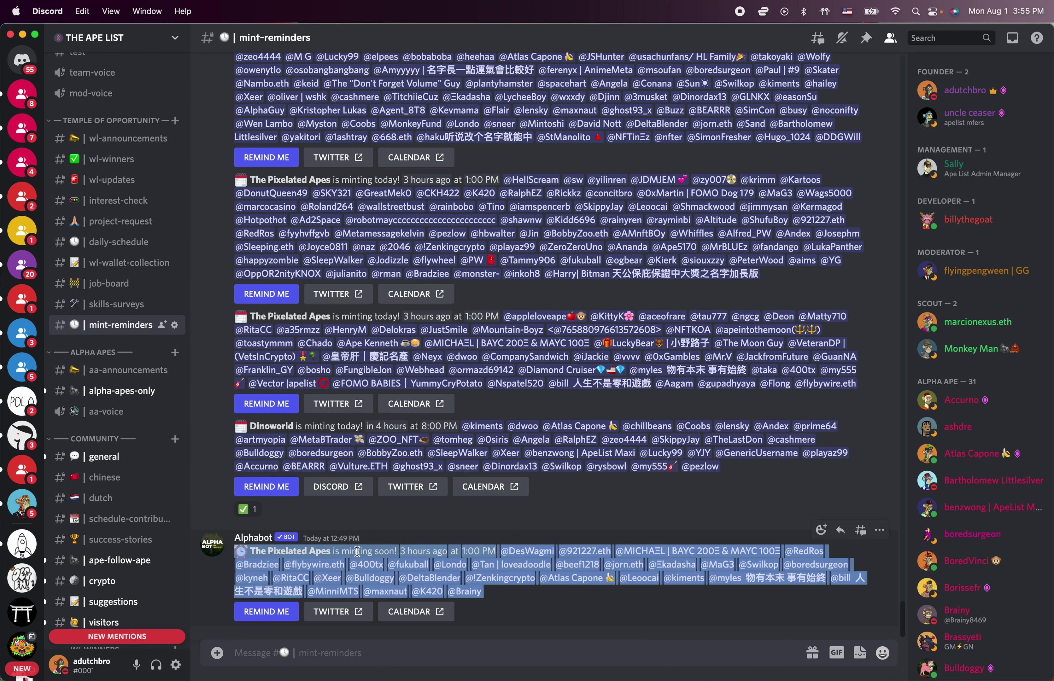
{"action": "left_click", "coordinate": [357, 552]}
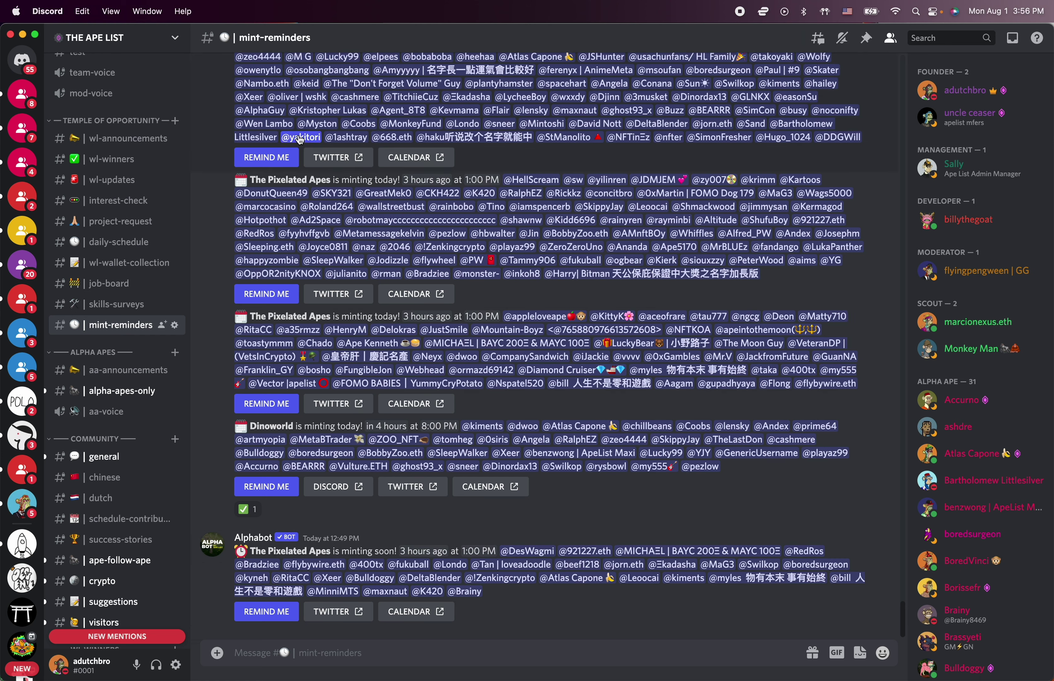
{"action": "key", "text": "super+Tab"}
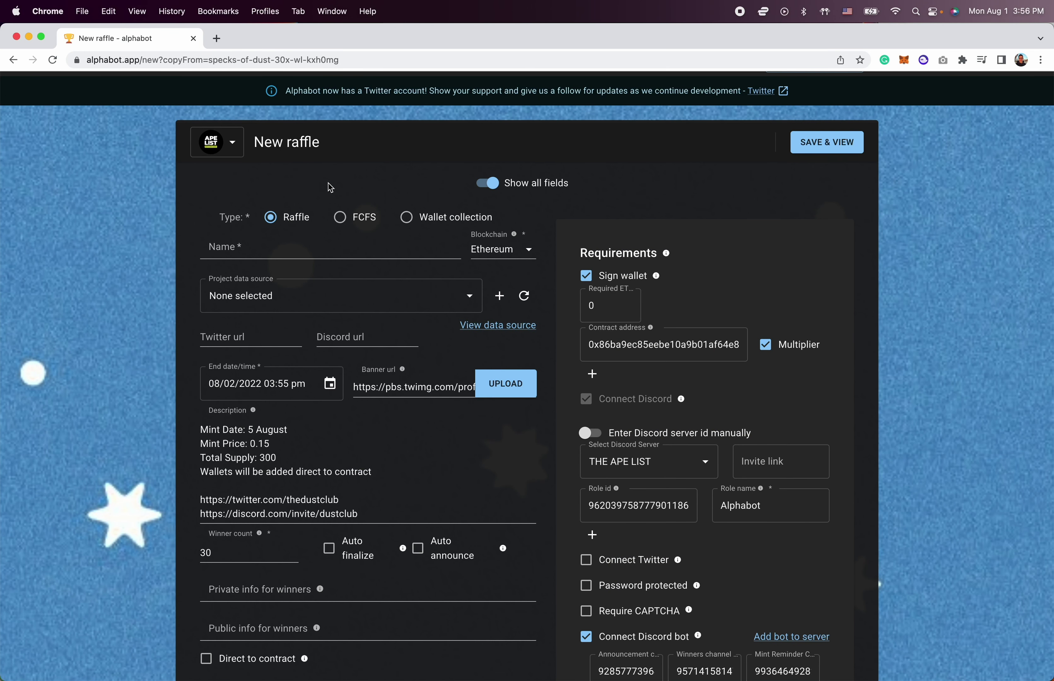